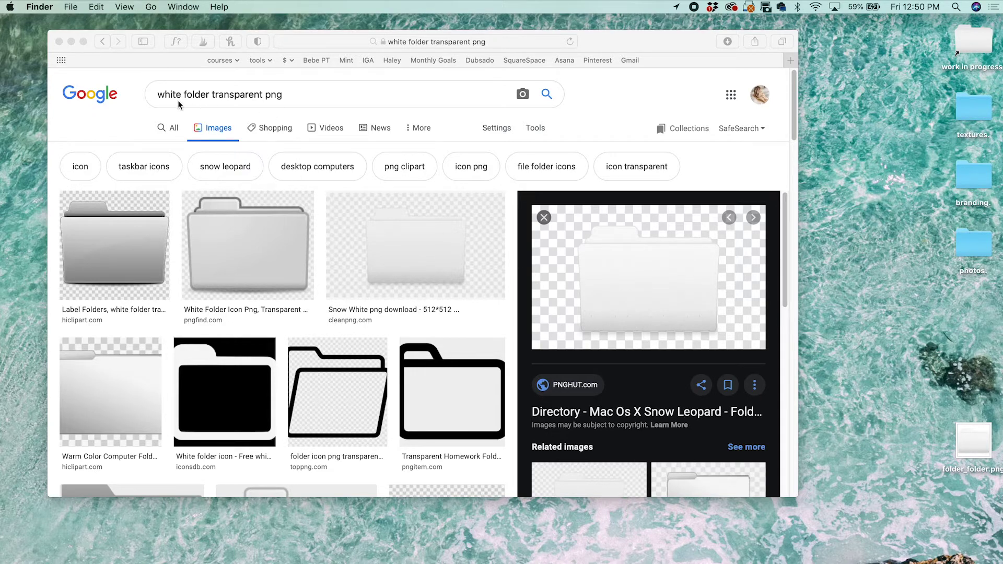
# Bring Safari forward with the 'white folder transparent png' image results
pyautogui.click(633, 40)
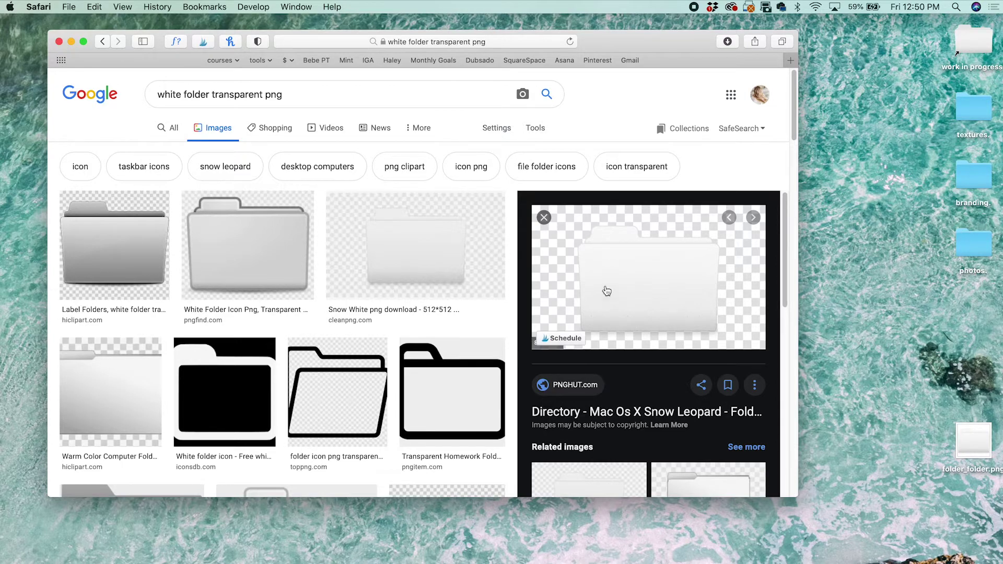
# Minimize Safari and reposition folder_folder.png on the desktop
pyautogui.moveTo(974, 450); pyautogui.dragTo(945, 405)
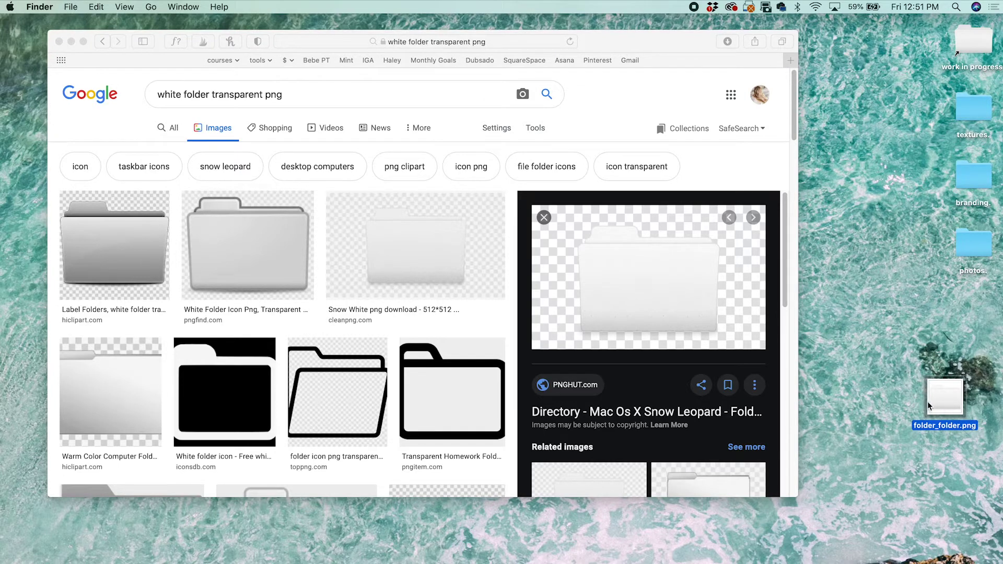
pyautogui.click(72, 41)
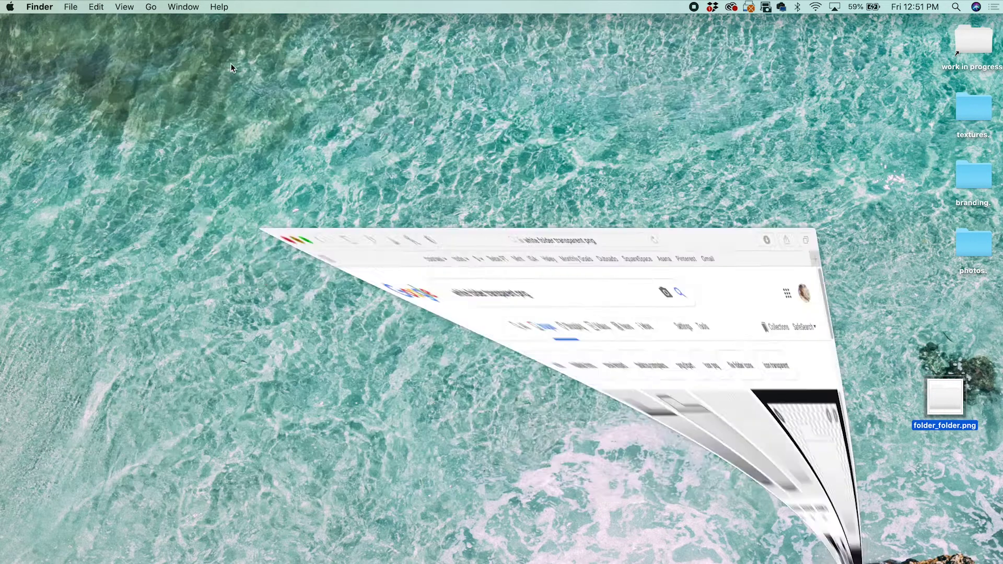
pyautogui.moveTo(945, 384); pyautogui.dragTo(942, 364)
# Quick Look folder_folder.png, then open it in Preview
pyautogui.press('space')
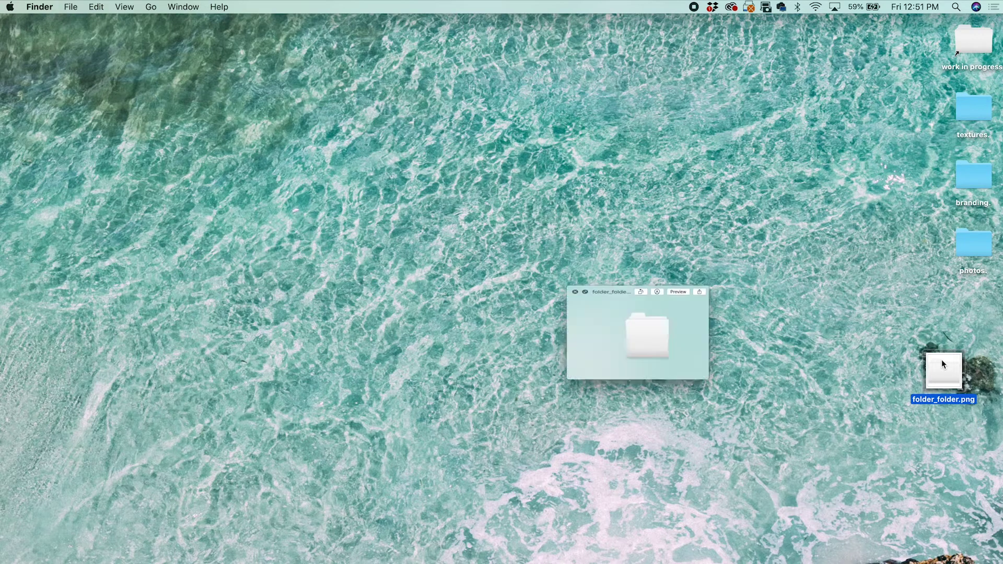
pyautogui.press('space')
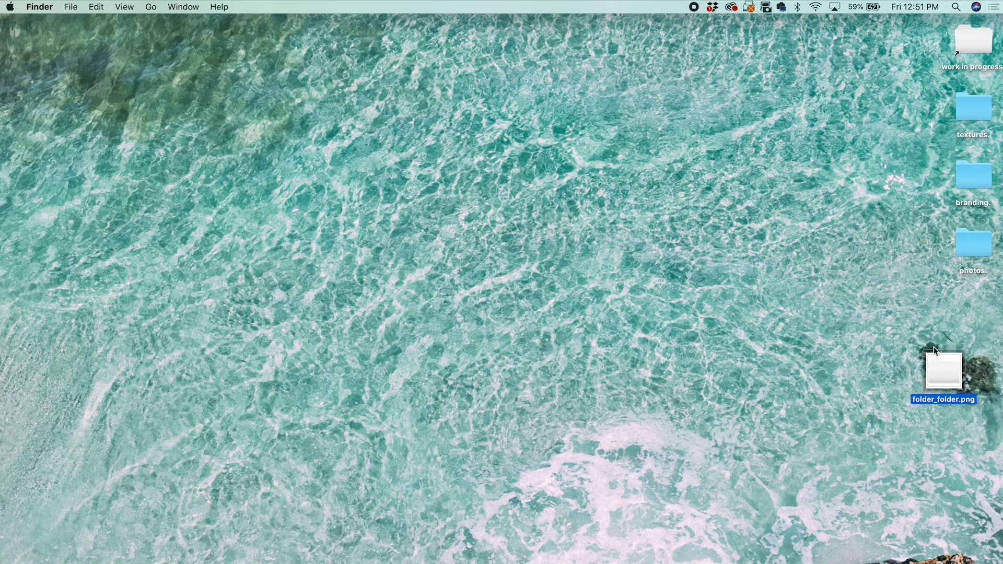
pyautogui.doubleClick(937, 371)
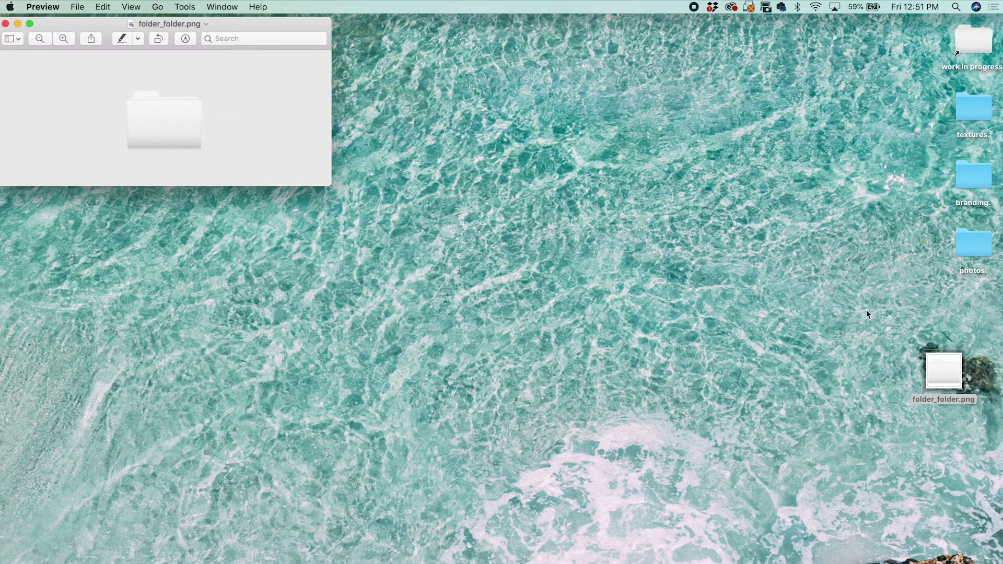
# Select the whole white folder image in Preview and copy it
pyautogui.click(78, 7)
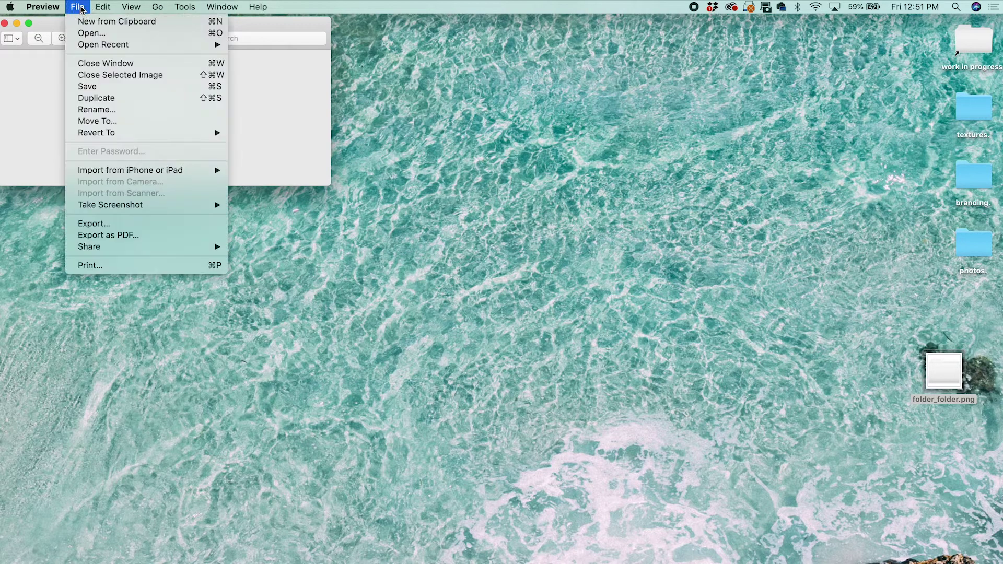
pyautogui.moveTo(103, 6)
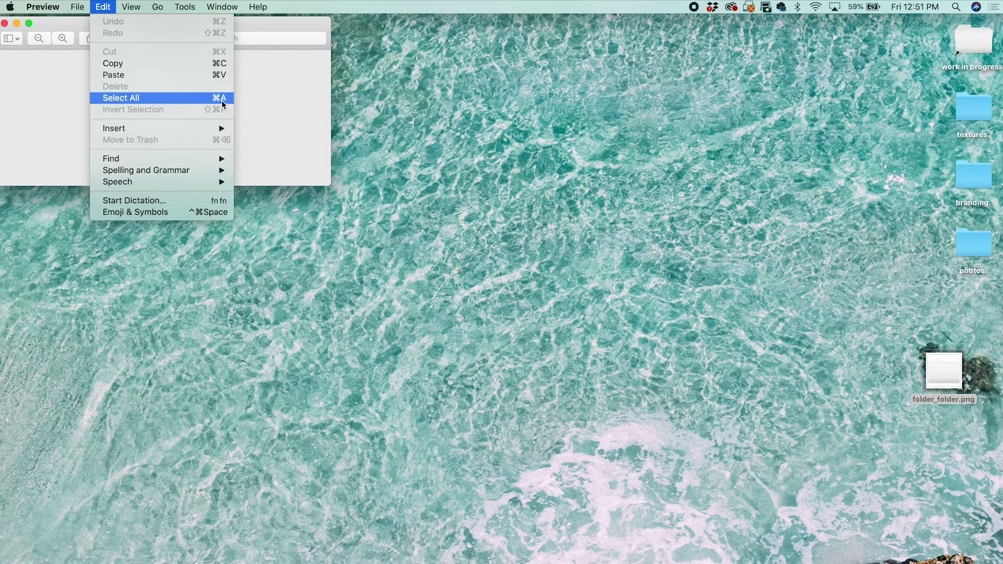
pyautogui.click(219, 99)
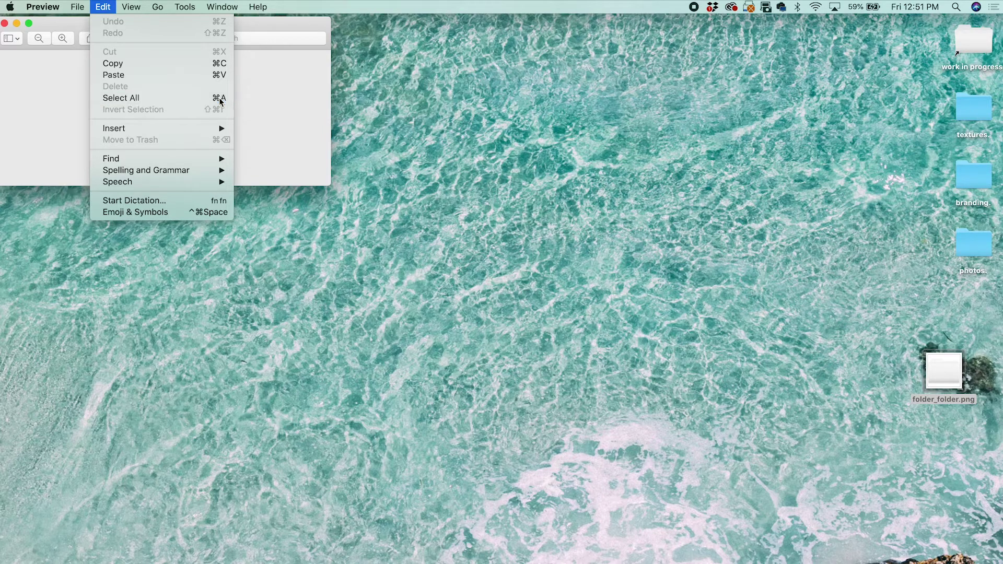
pyautogui.click(106, 8)
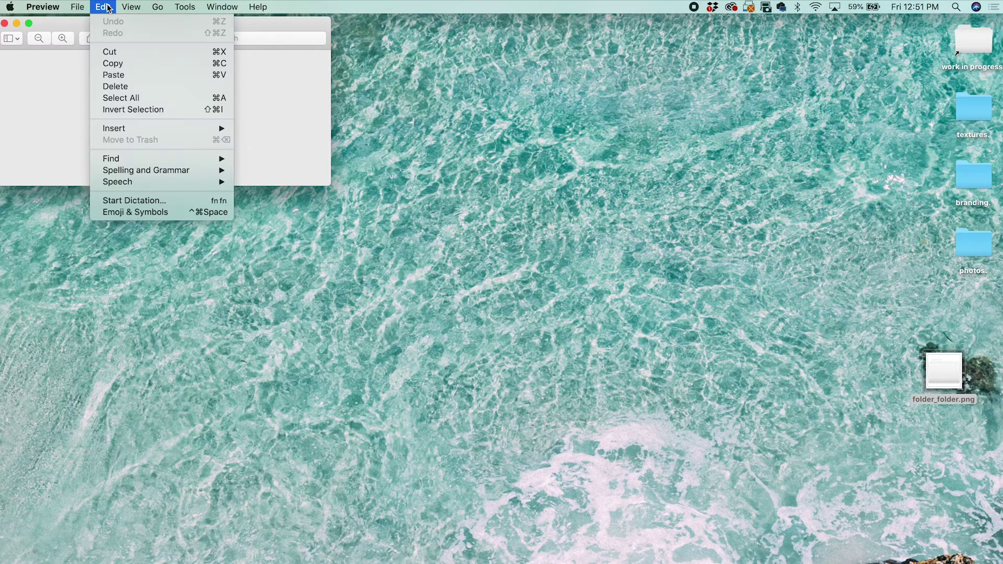
pyautogui.click(127, 63)
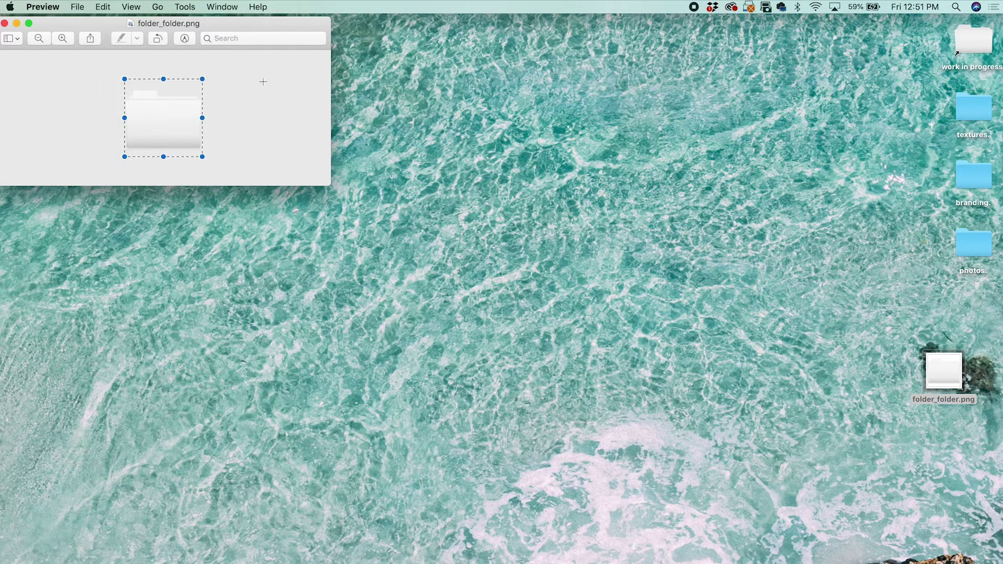
pyautogui.click(726, 168)
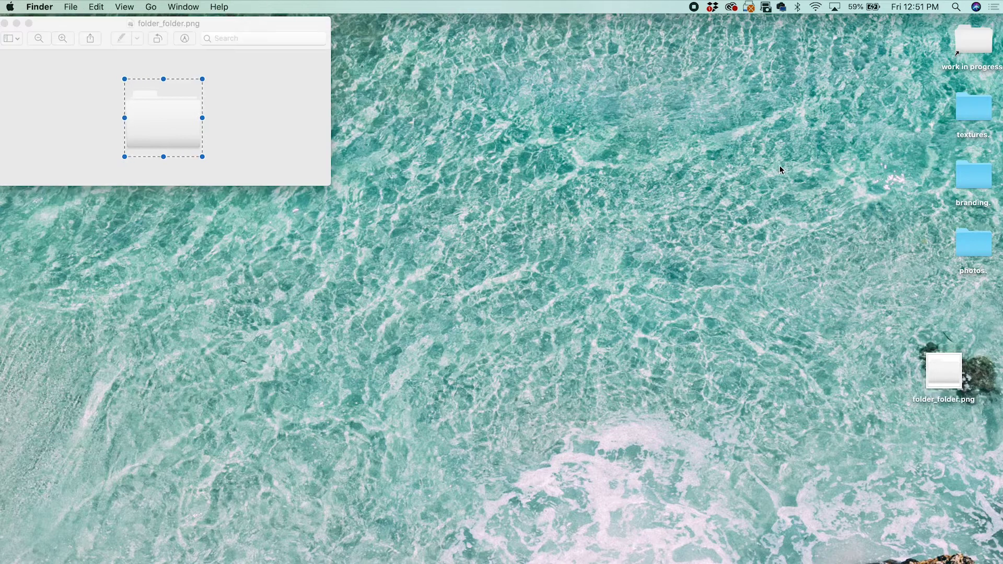
# Select the textures desktop folder and bring up its context menu
pyautogui.click(981, 112)
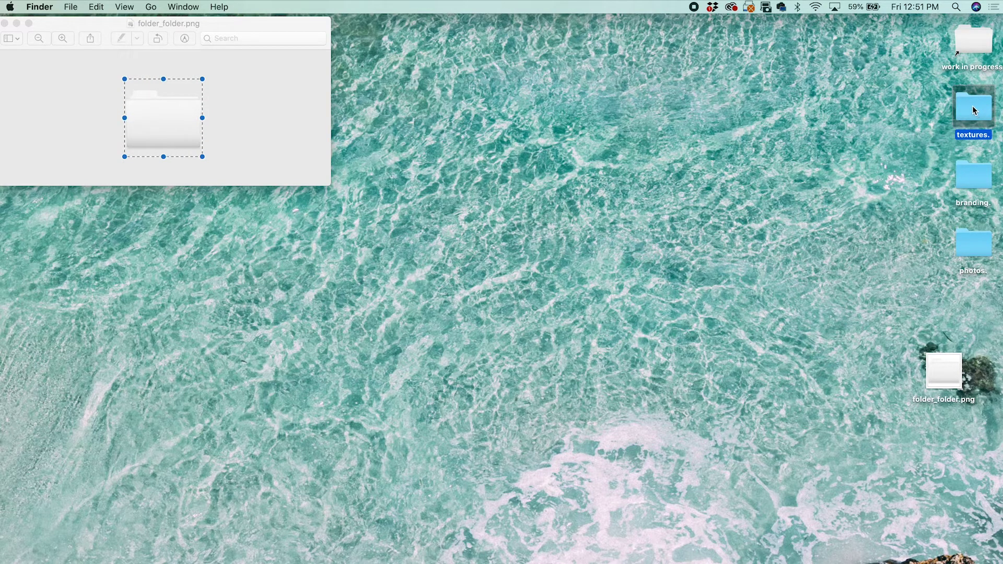
pyautogui.rightClick(976, 111)
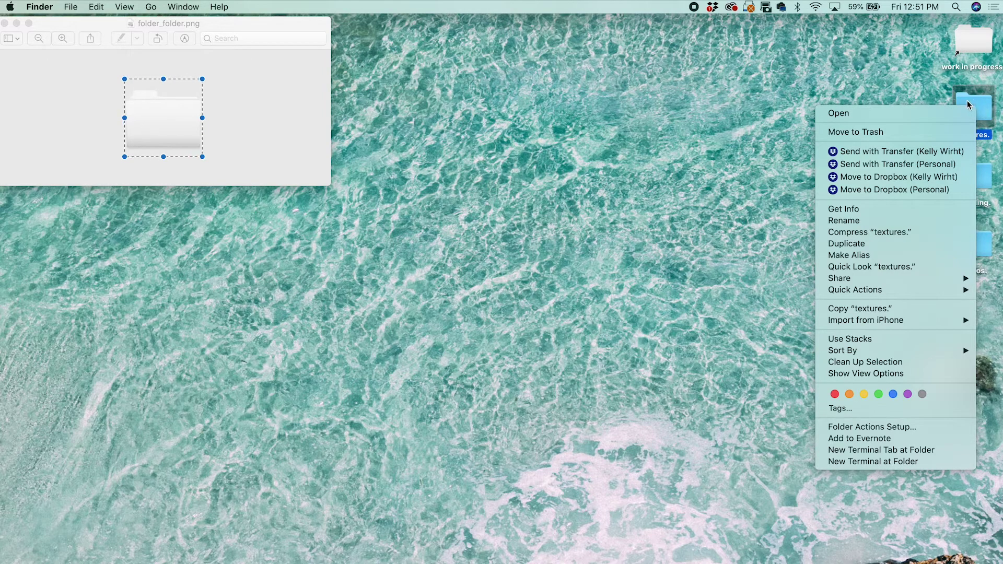
pyautogui.click(912, 90)
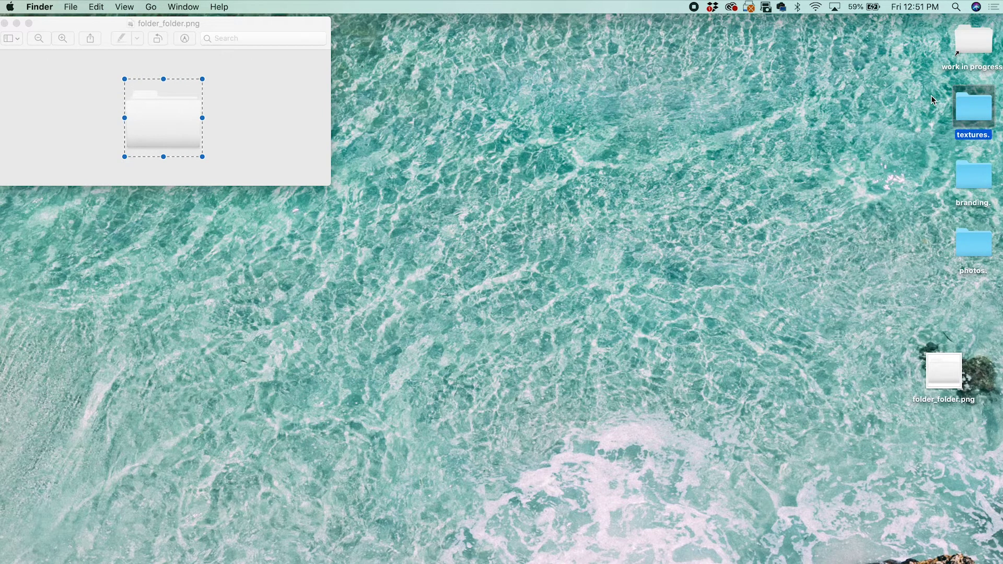
pyautogui.rightClick(983, 115)
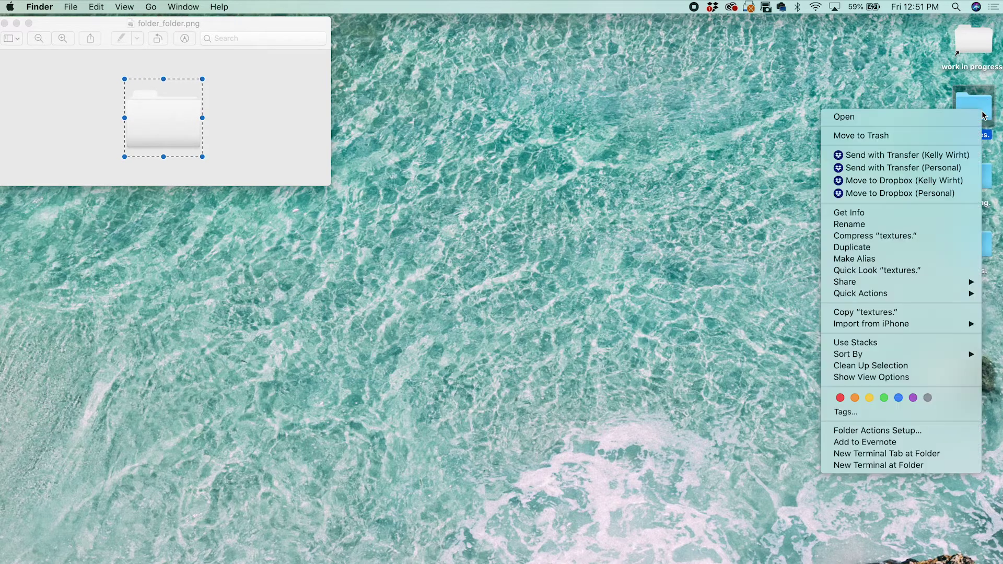
pyautogui.click(862, 103)
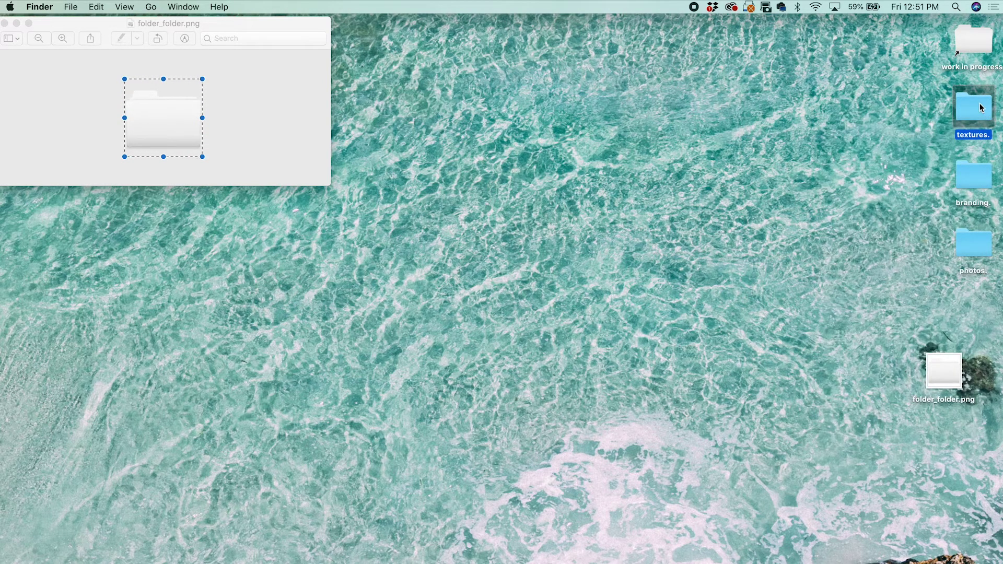
pyautogui.rightClick(981, 108)
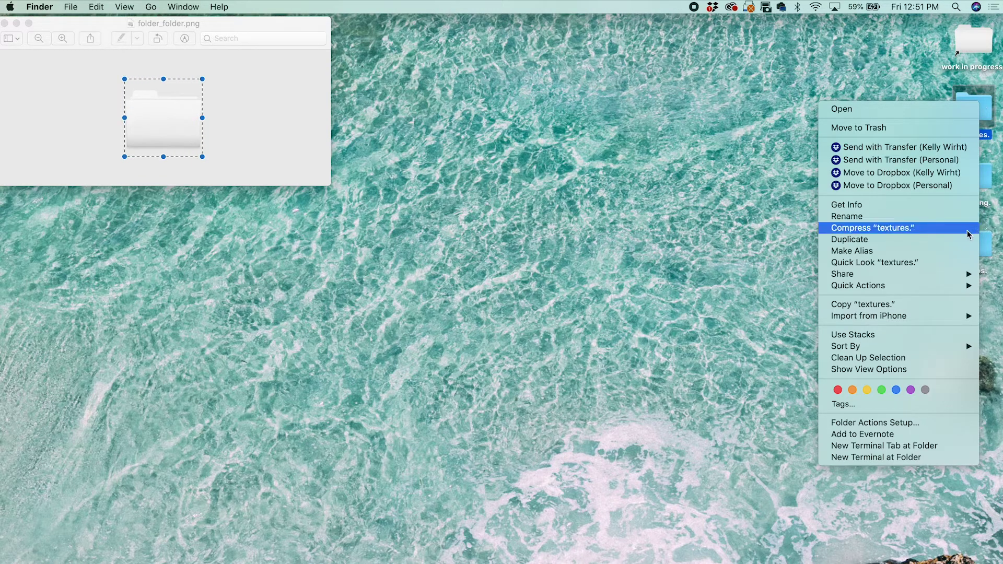
# Paste the copied white folder image onto the textures folder's Get Info icon
pyautogui.click(926, 205)
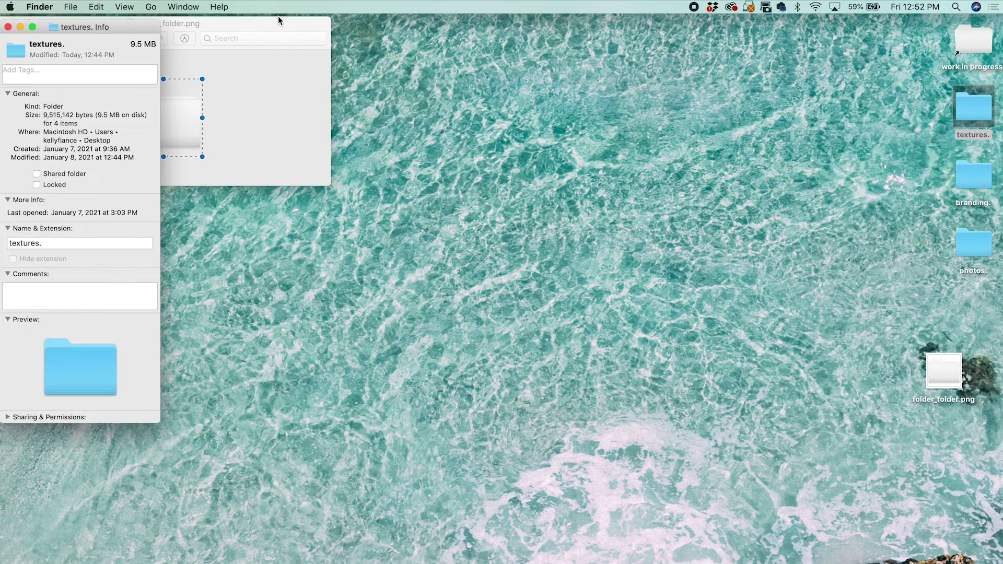
pyautogui.moveTo(105, 32); pyautogui.dragTo(598, 76)
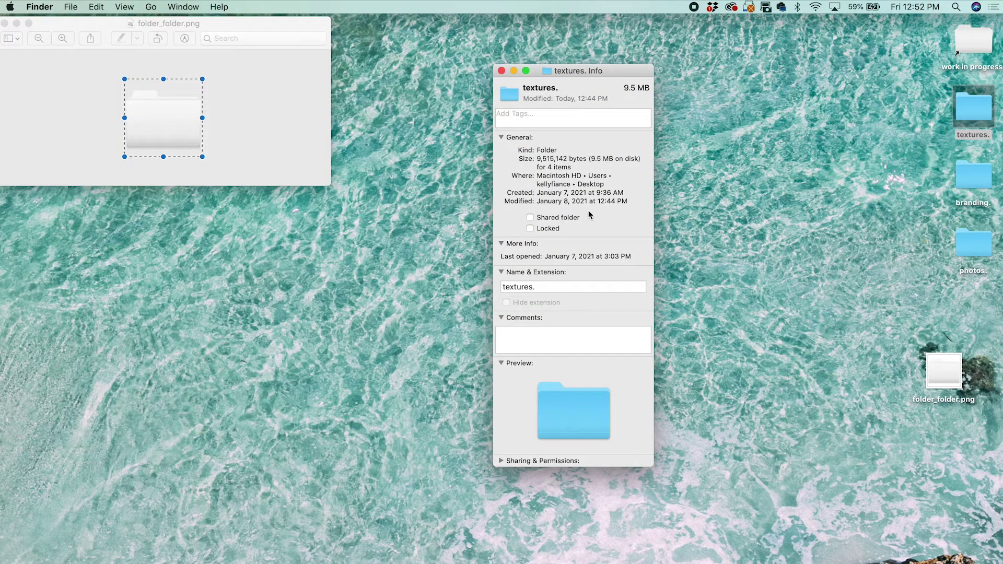
pyautogui.click(511, 97)
pyautogui.click(99, 7)
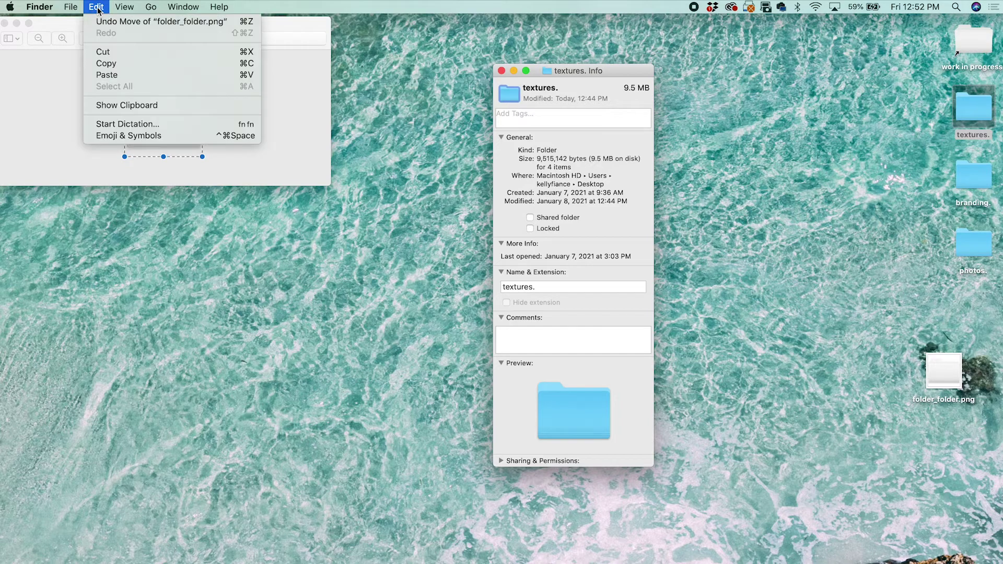
pyautogui.click(110, 78)
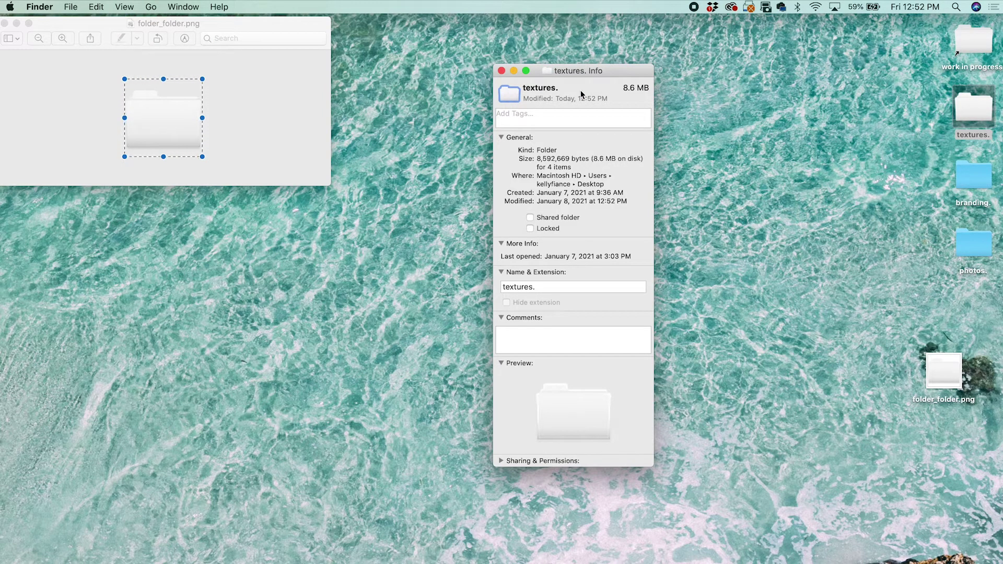
pyautogui.click(953, 125)
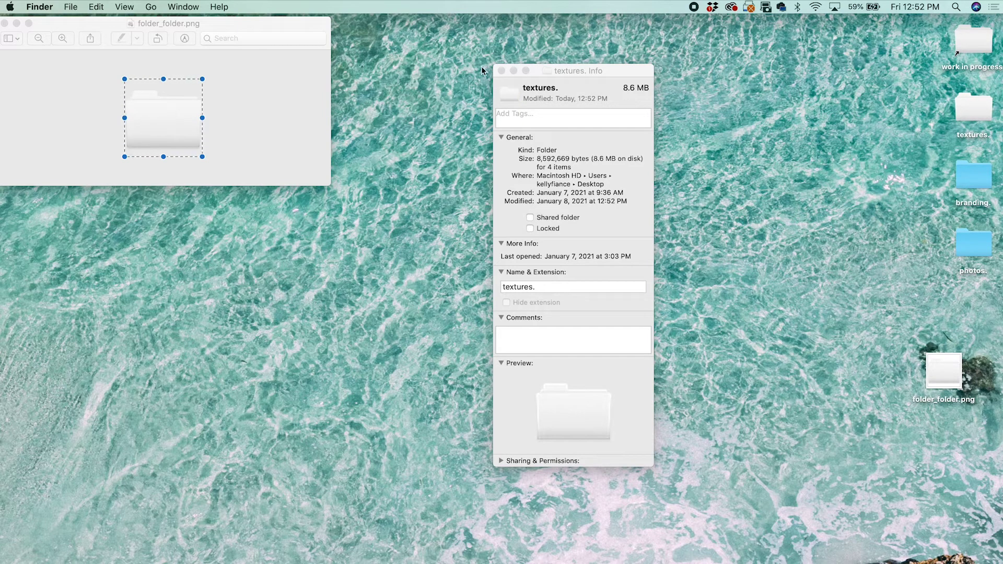
pyautogui.click(502, 71)
# Paste the white folder image as branding's icon via Get Info, then right-click photos
pyautogui.click(964, 183)
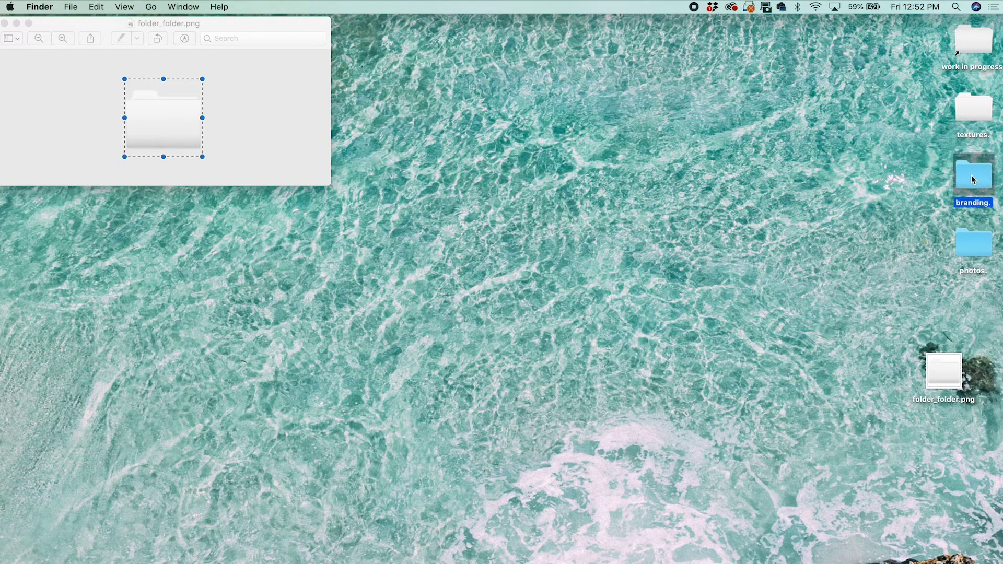
pyautogui.rightClick(964, 186)
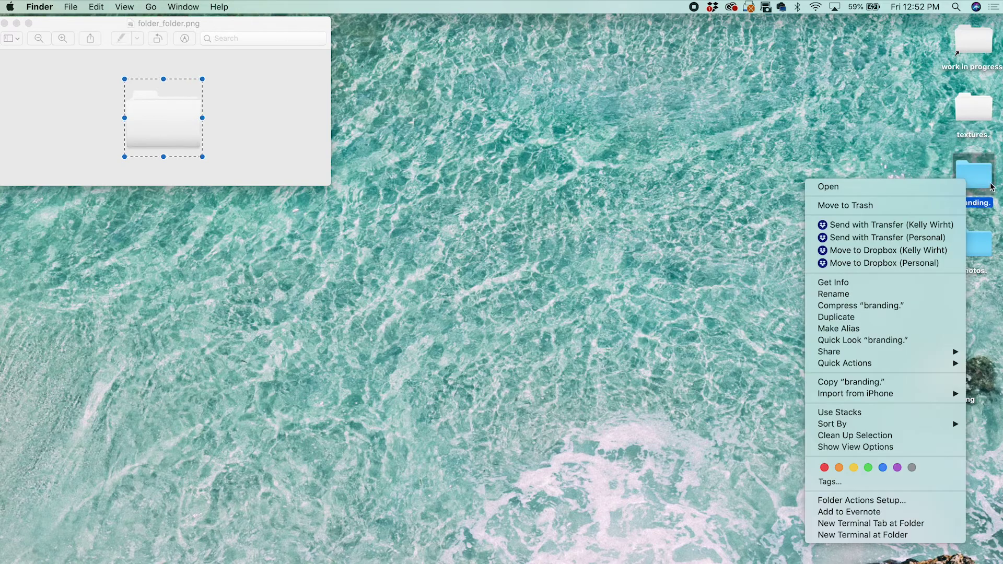
pyautogui.click(897, 283)
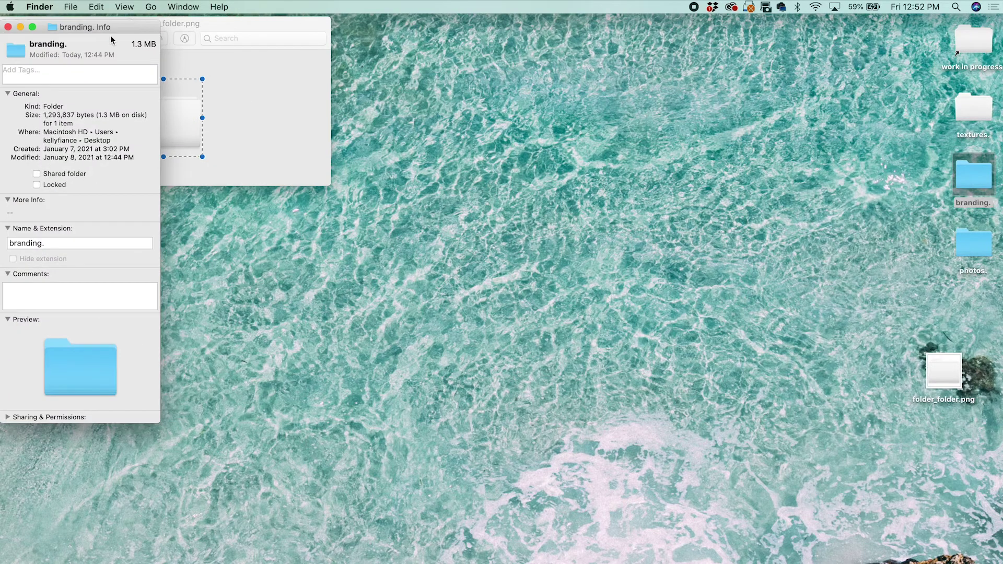
pyautogui.moveTo(111, 37); pyautogui.dragTo(541, 110)
pyautogui.click(451, 132)
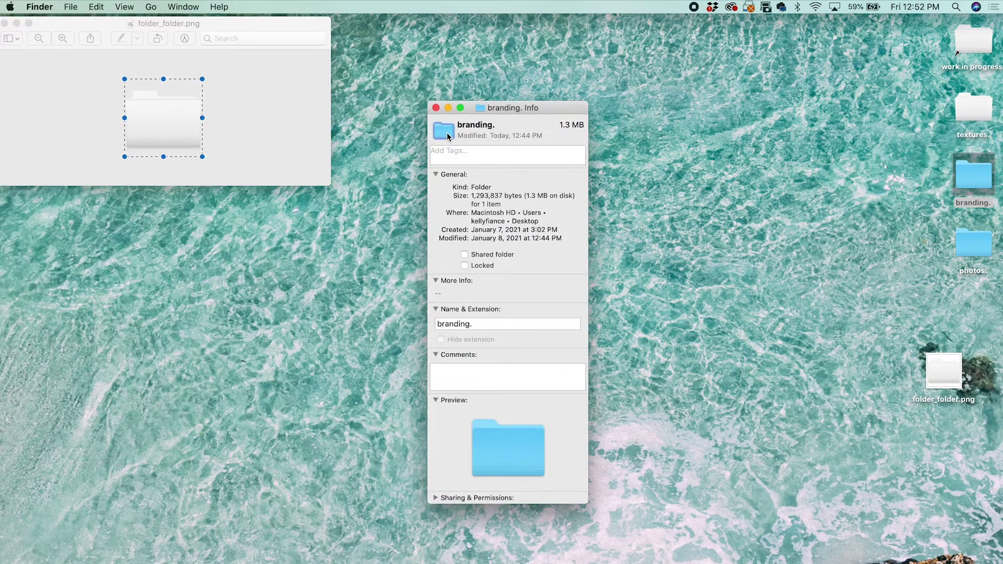
pyautogui.press('super+v')
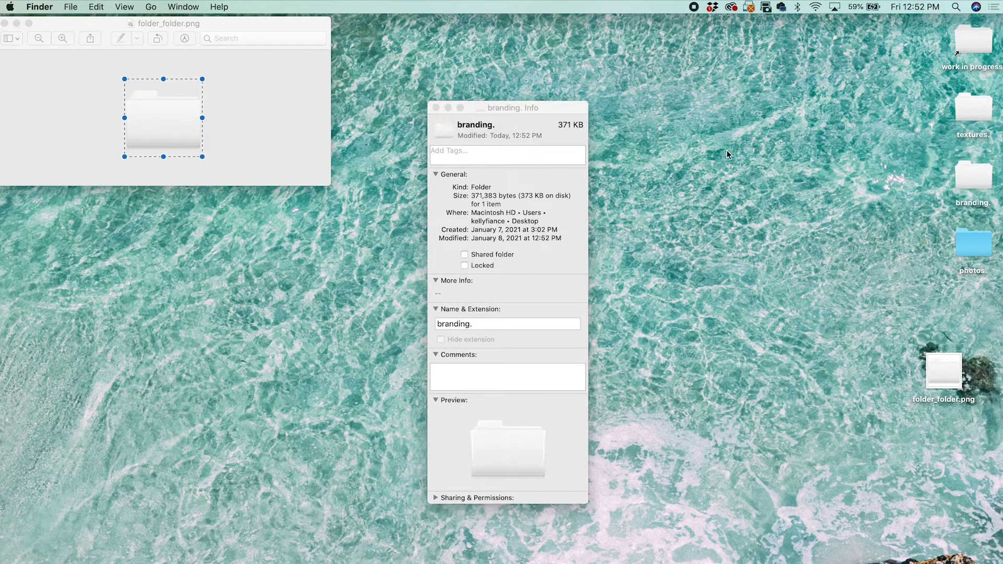
pyautogui.click(436, 108)
pyautogui.click(980, 245)
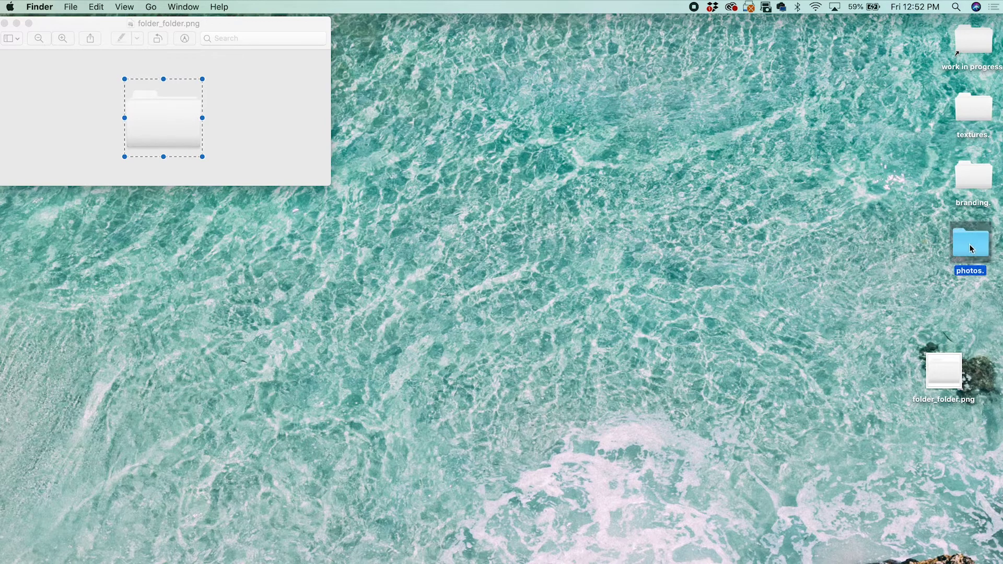
pyautogui.rightClick(973, 238)
# Paste the white folder image as the photos folder's icon in Get Info
pyautogui.click(905, 344)
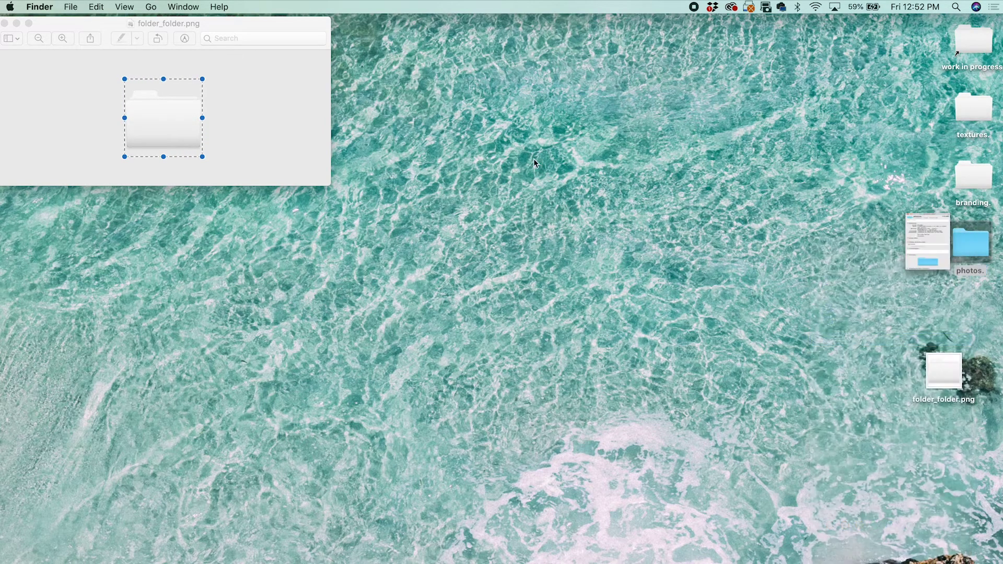
pyautogui.moveTo(94, 21); pyautogui.dragTo(527, 107)
pyautogui.press('super+v')
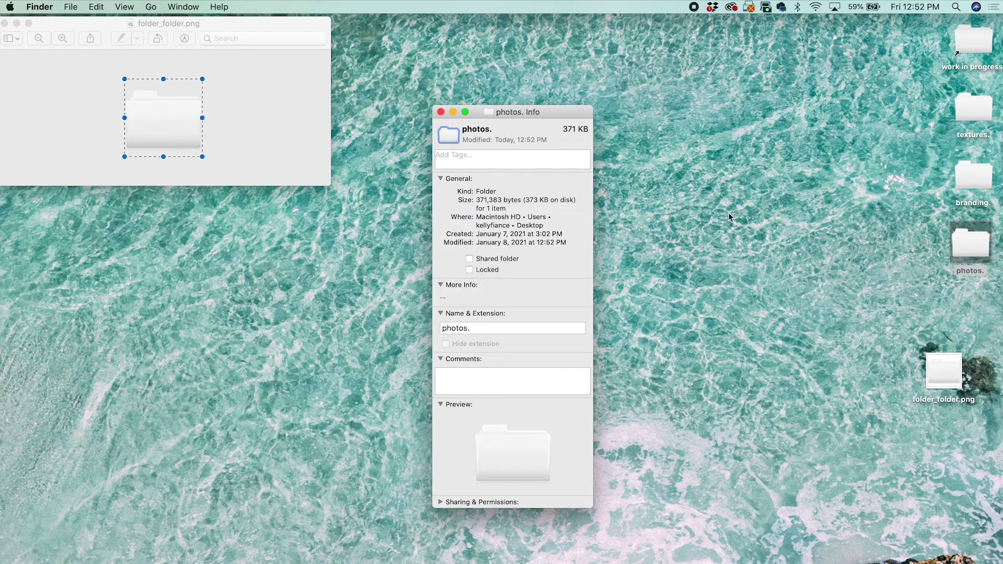
pyautogui.click(926, 299)
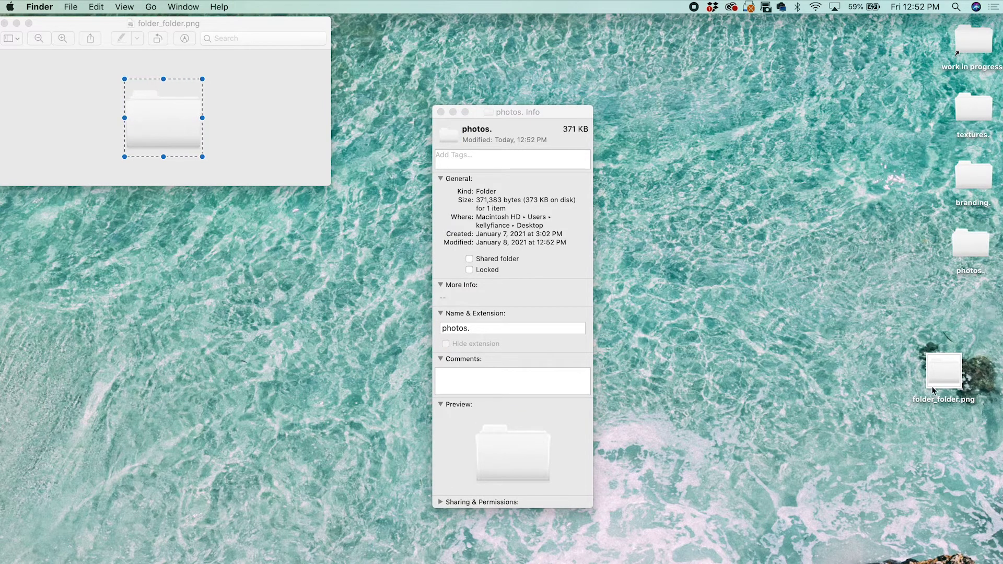
# Trash folder_folder.png and close the photos Info window and Preview
pyautogui.moveTo(943, 375); pyautogui.dragTo(945, 562)
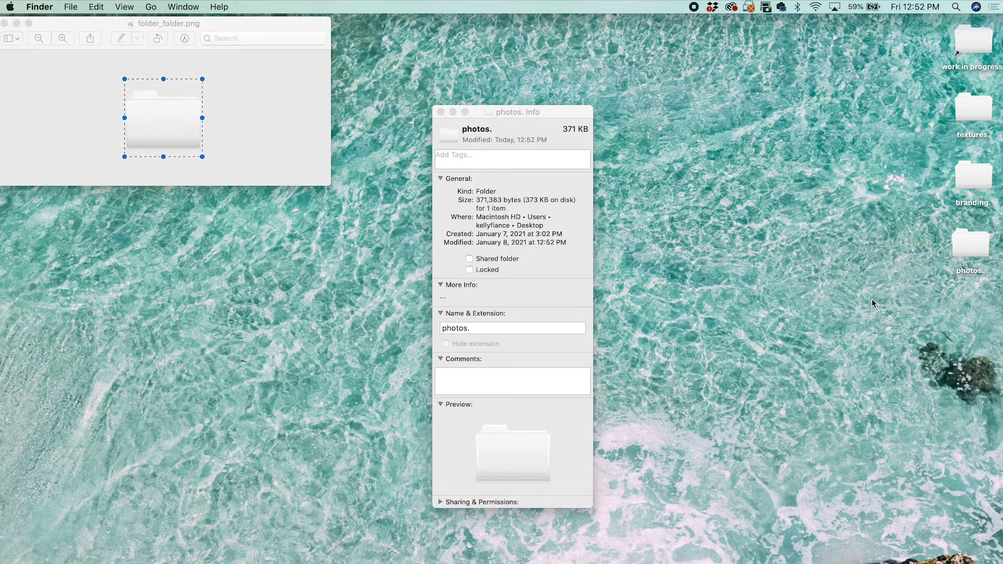
pyautogui.click(441, 112)
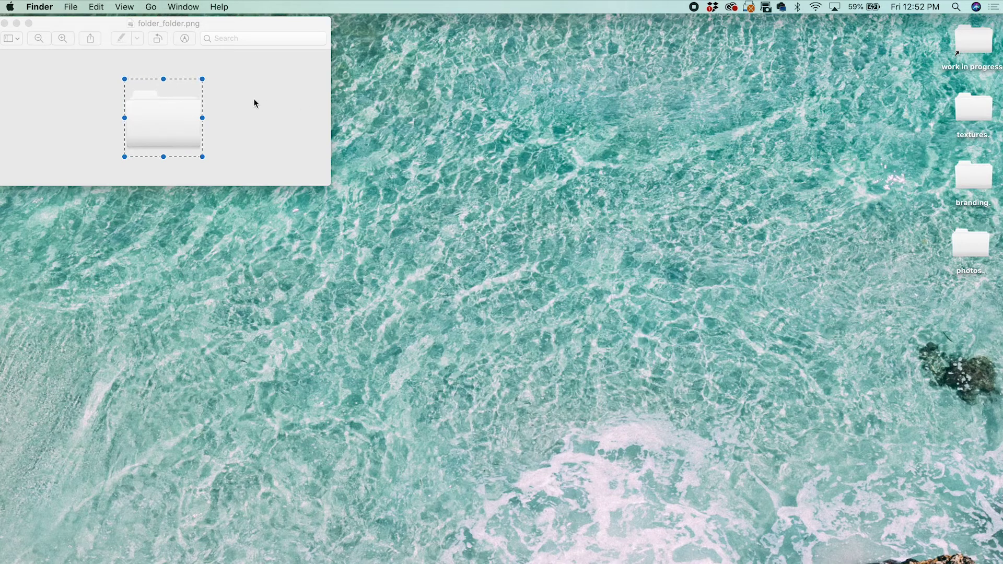
pyautogui.moveTo(251, 23); pyautogui.dragTo(351, 94)
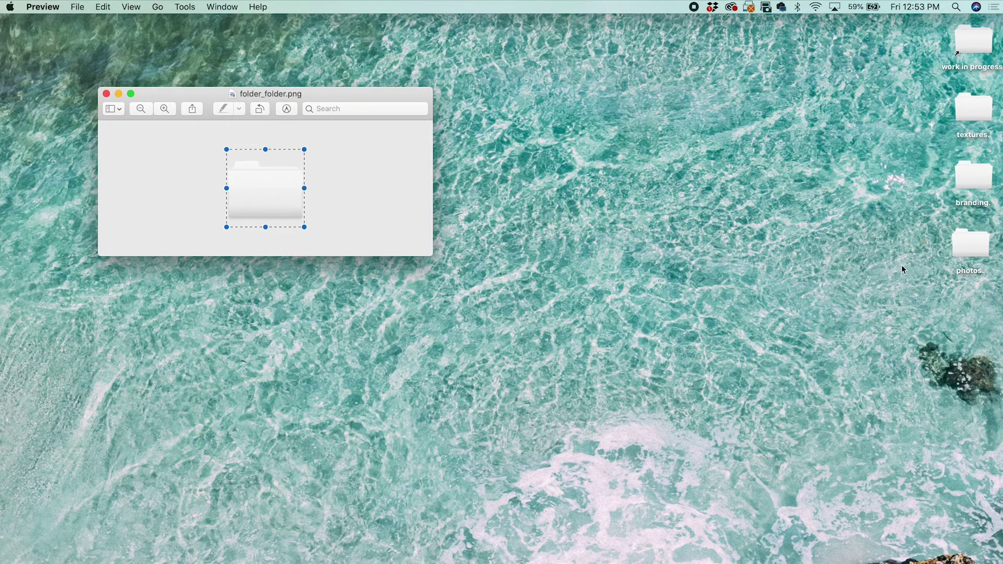
pyautogui.click(974, 244)
pyautogui.click(864, 283)
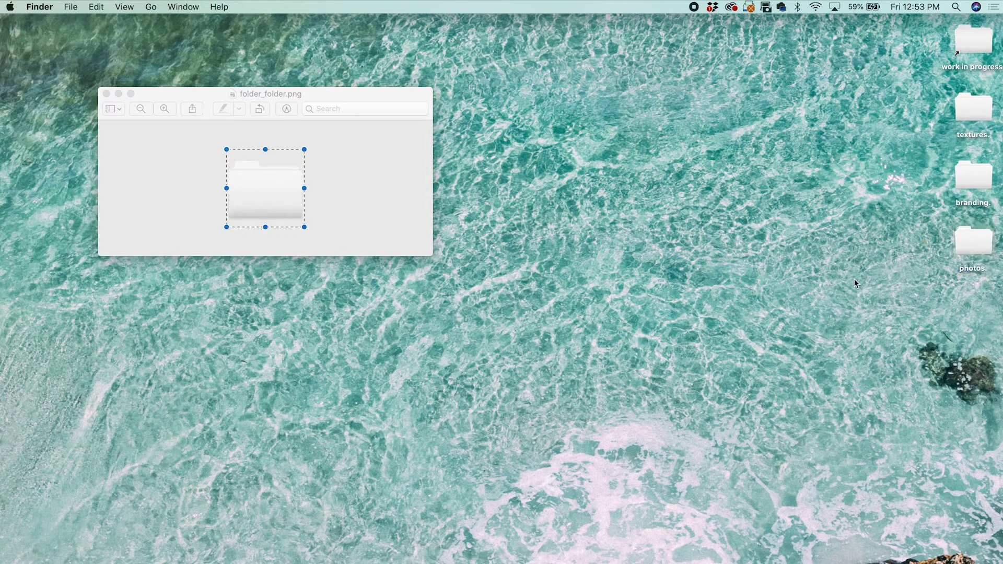
pyautogui.click(143, 95)
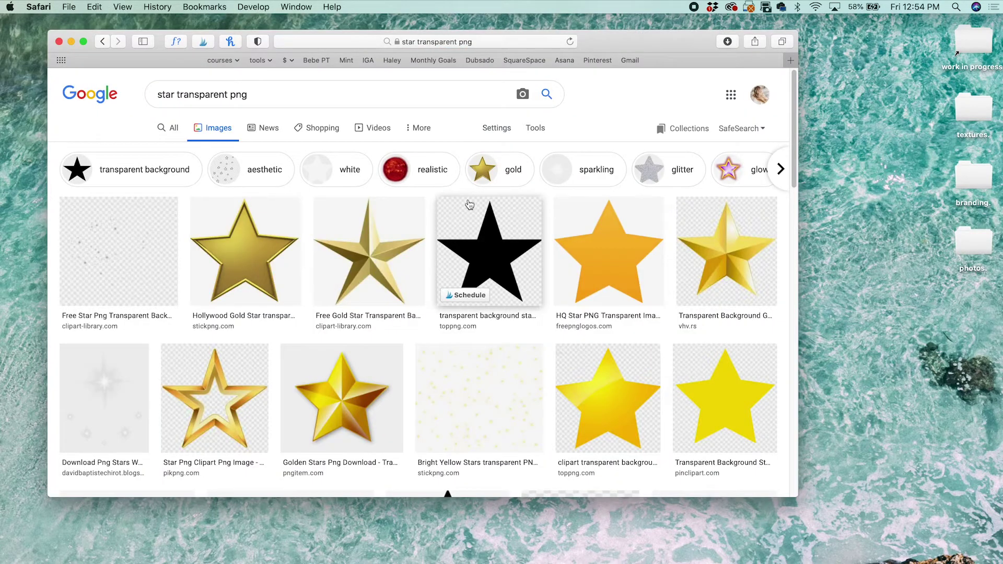
# Filter star results to transparent backgrounds and drag the gold star onto the desktop
pyautogui.click(152, 172)
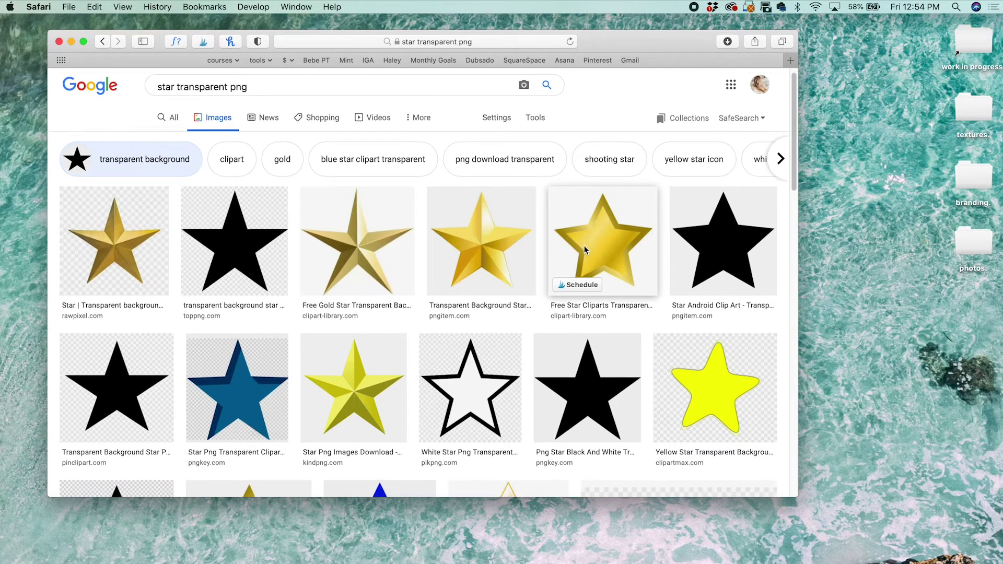
pyautogui.scroll(-8, 583, 245)
pyautogui.scroll(-4, 577, 250)
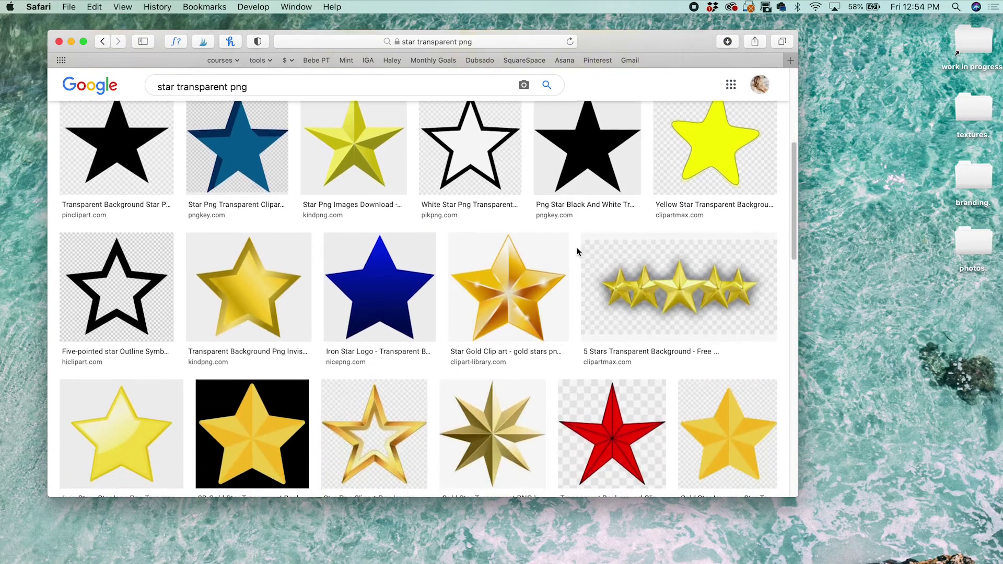
pyautogui.scroll(-1, 532, 208)
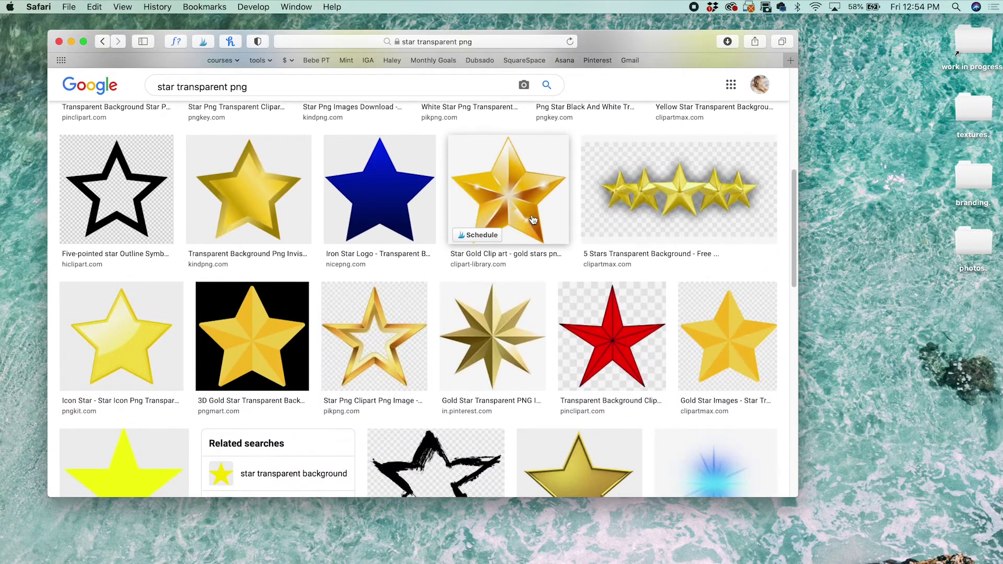
pyautogui.click(537, 177)
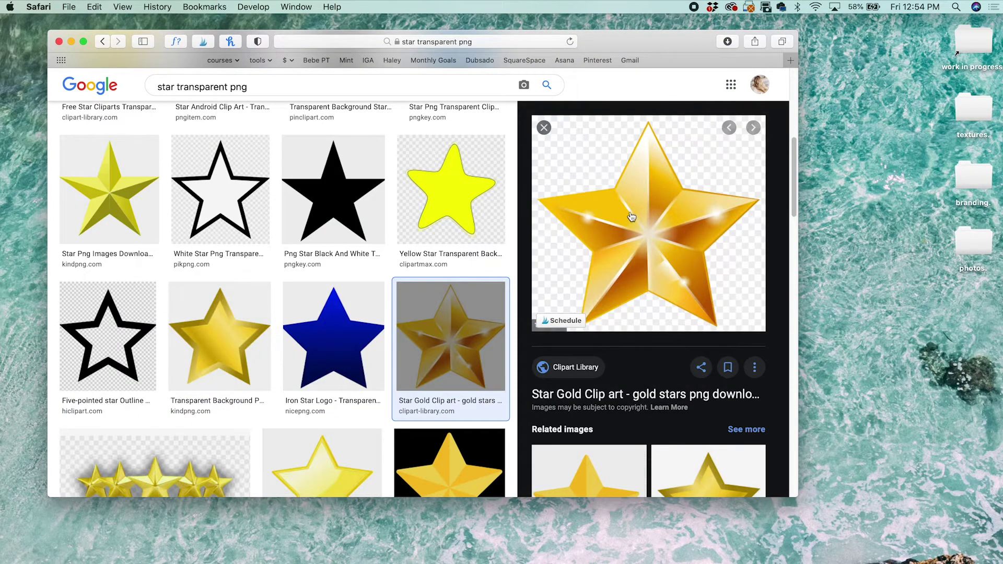
pyautogui.moveTo(627, 217); pyautogui.dragTo(915, 392)
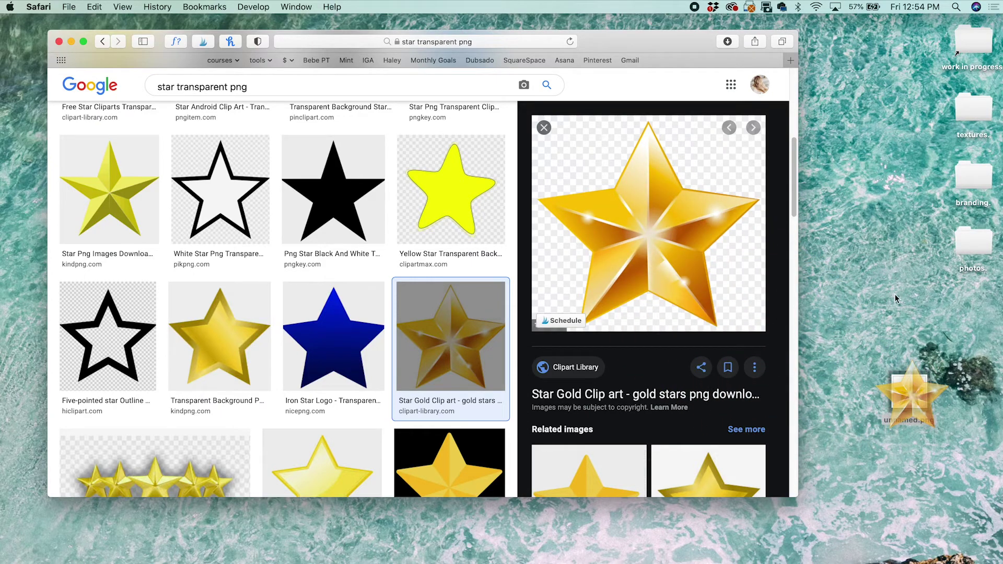
# Open the Get Info window for the branding folder
pyautogui.click(901, 264)
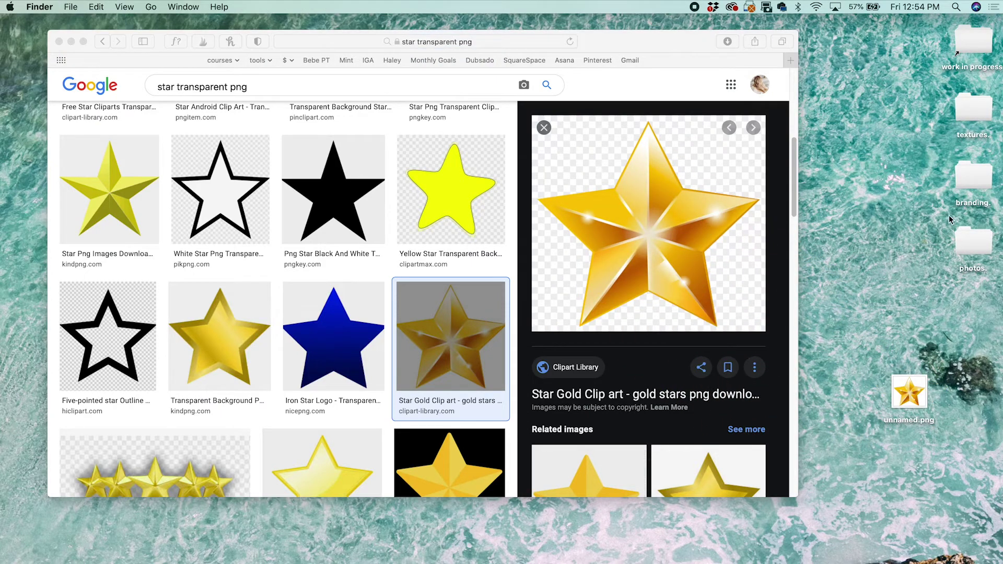
pyautogui.click(981, 181)
pyautogui.rightClick(974, 180)
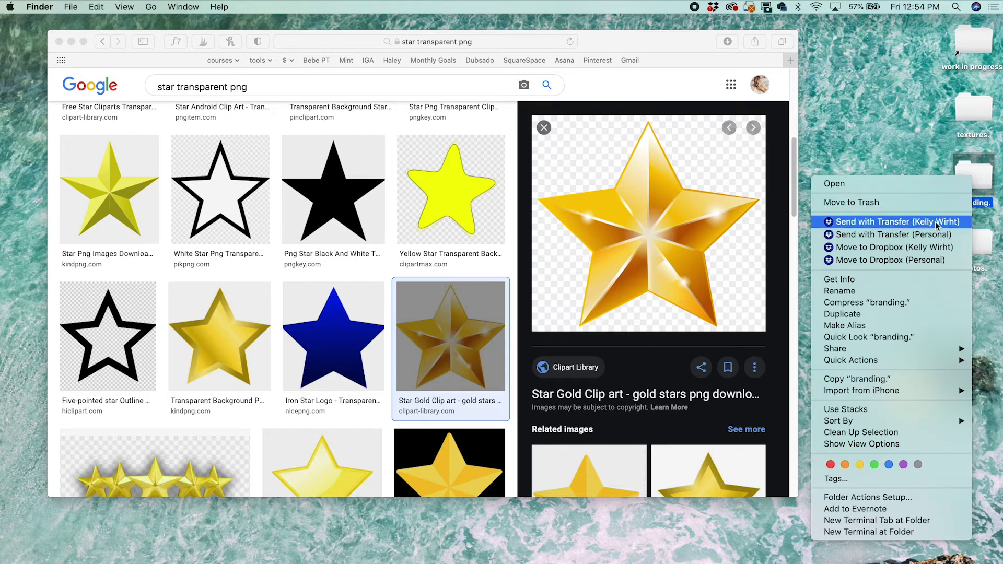
pyautogui.click(897, 283)
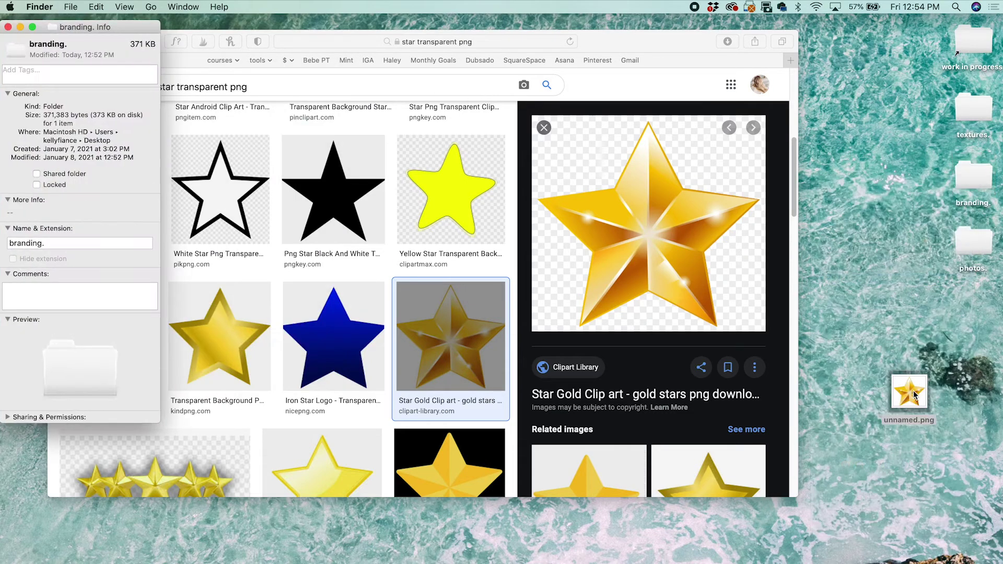
# Copy the gold star from unnamed.png and paste it as branding's icon
pyautogui.doubleClick(914, 394)
pyautogui.press('super+a')
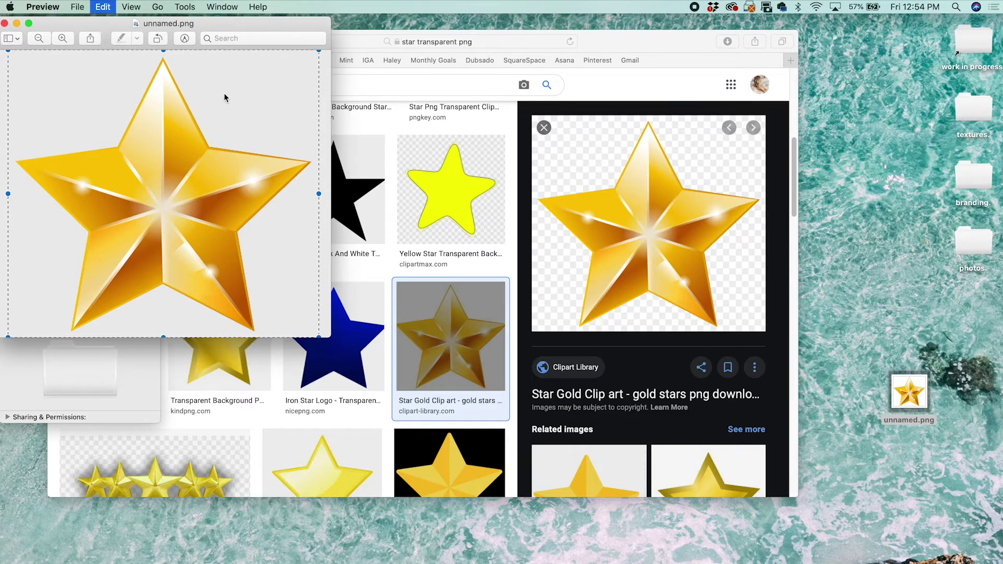
pyautogui.click(240, 26)
pyautogui.moveTo(240, 26); pyautogui.dragTo(567, 44)
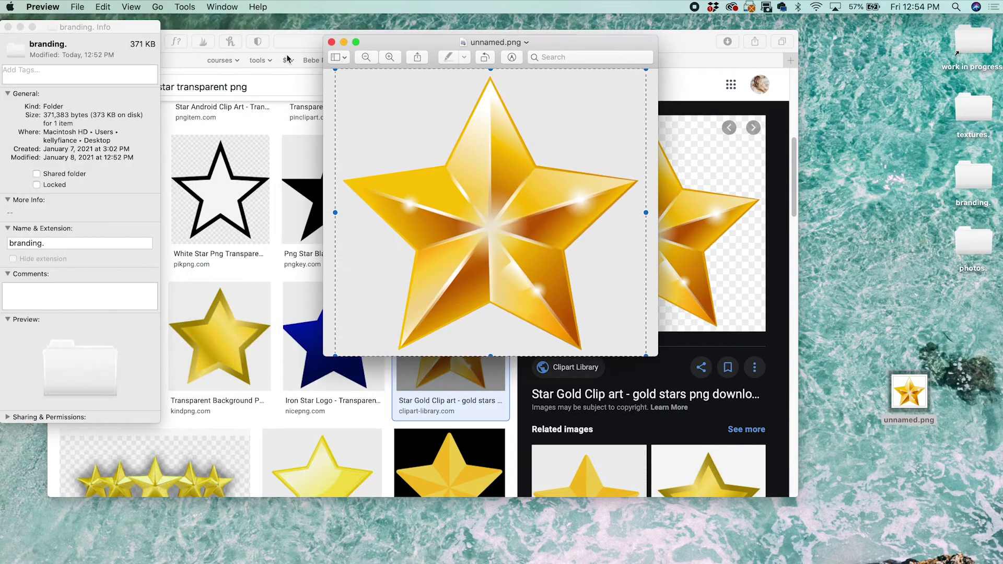
pyautogui.click(29, 54)
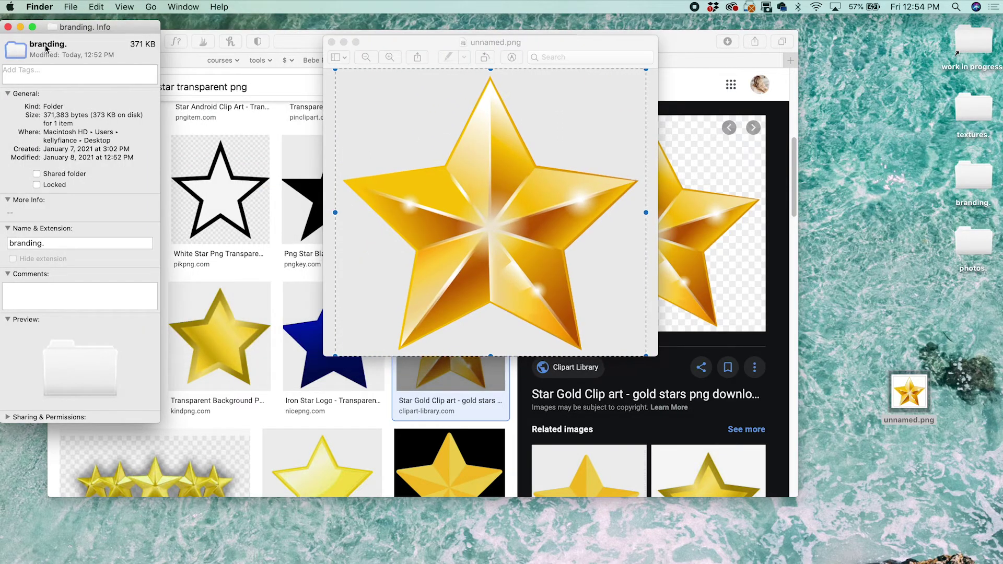
pyautogui.press('super+v')
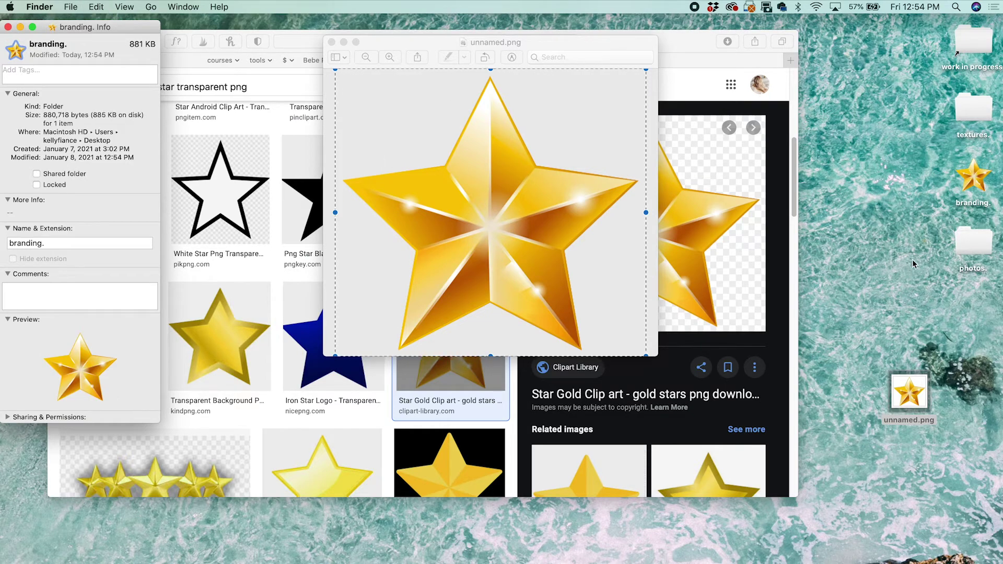
pyautogui.click(927, 254)
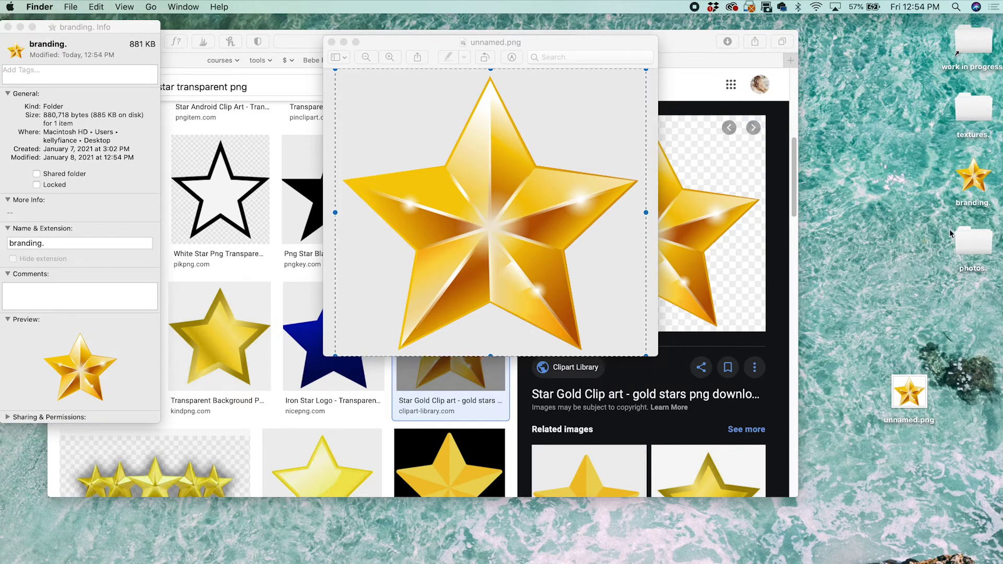
pyautogui.click(331, 41)
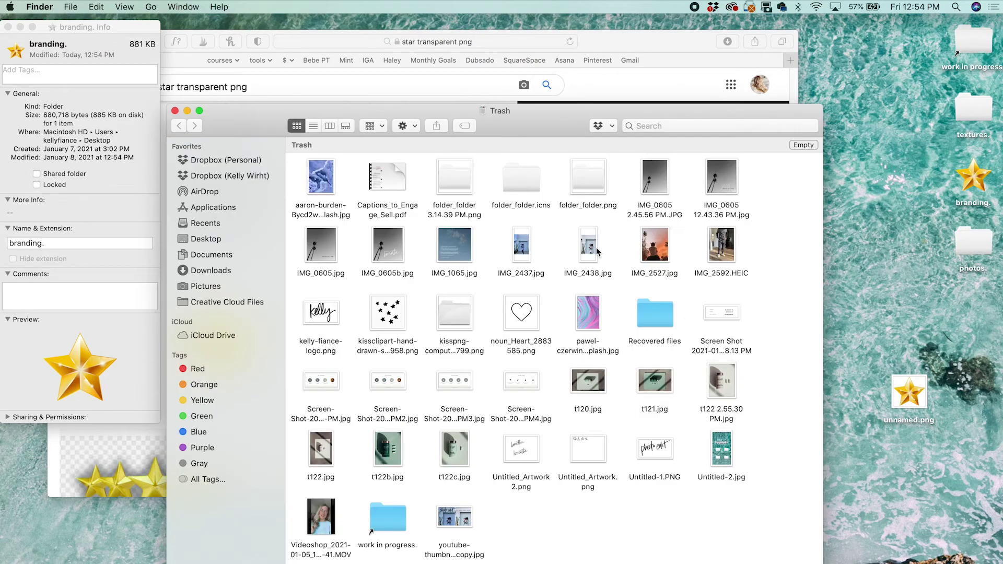
# Restore folder_folder.png from the Trash to the desktop
pyautogui.click(520, 184)
pyautogui.moveTo(593, 180); pyautogui.dragTo(888, 296)
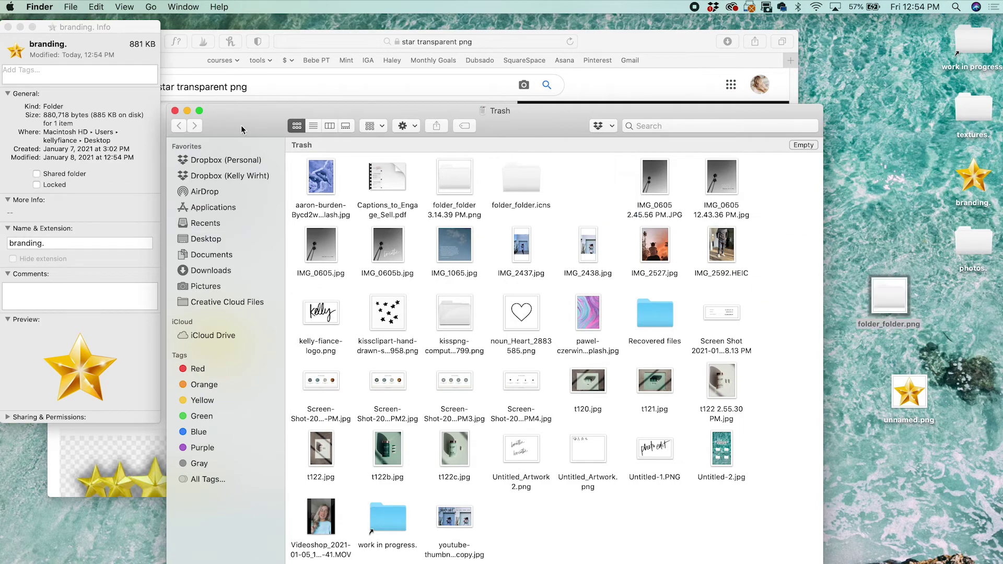
pyautogui.click(175, 111)
# Copy the white folder image and paste it back as branding's icon
pyautogui.doubleClick(892, 296)
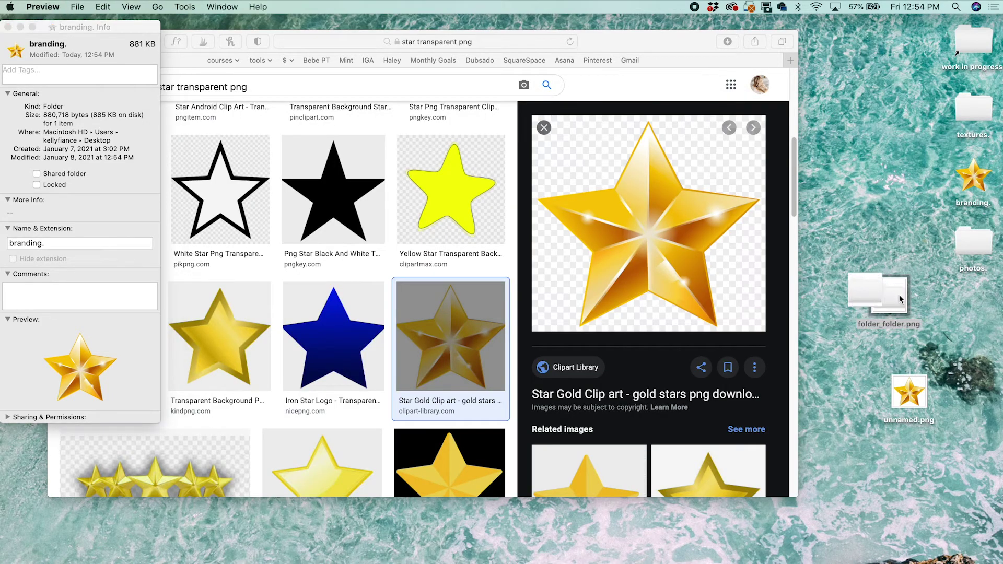
pyautogui.press('cmd+a')
pyautogui.moveTo(294, 38); pyautogui.dragTo(446, 65)
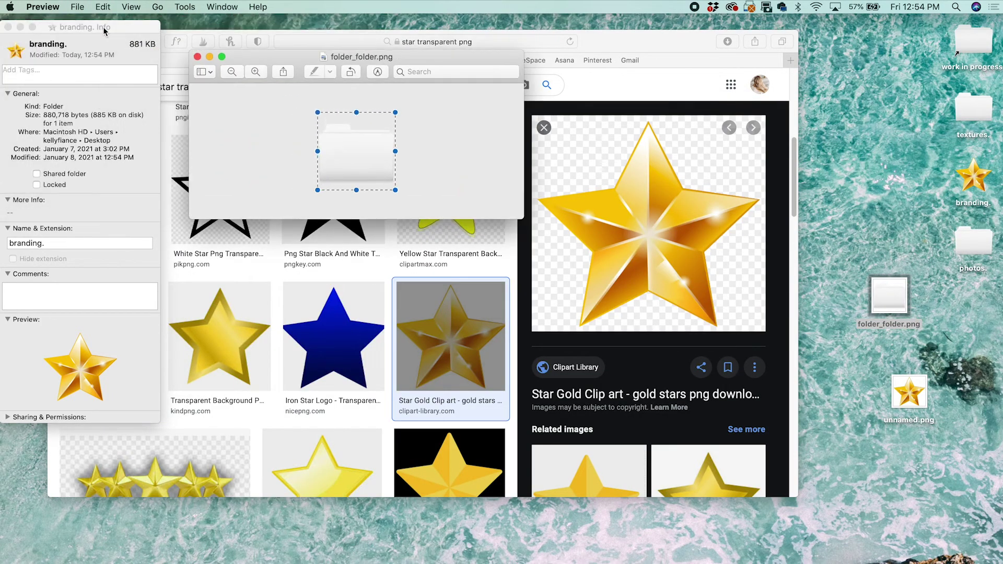
pyautogui.click(104, 34)
pyautogui.press('cmd+v')
# Close Preview and move folder_folder.png and unnamed.png to the Trash
pyautogui.click(197, 56)
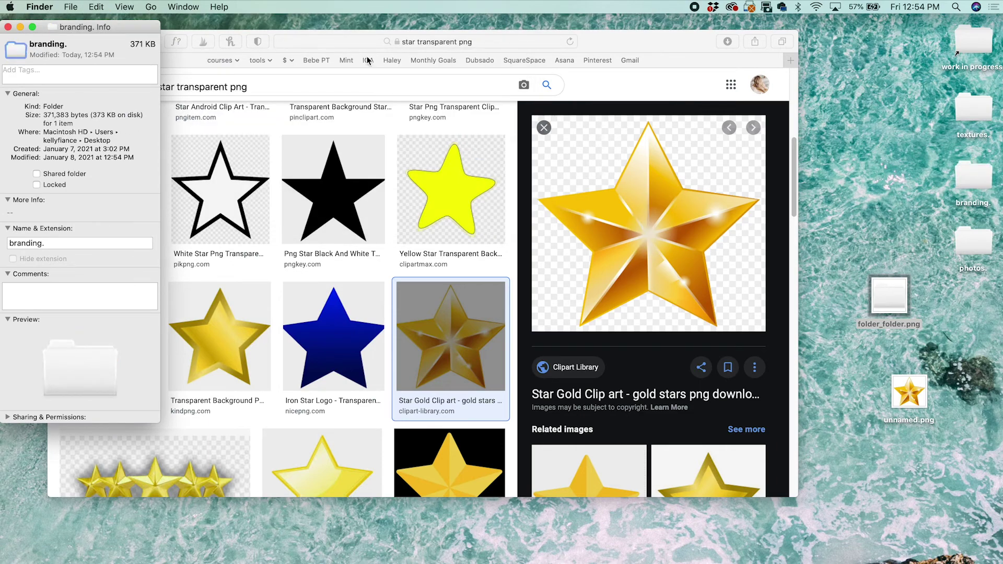
pyautogui.moveTo(859, 300); pyautogui.dragTo(934, 441)
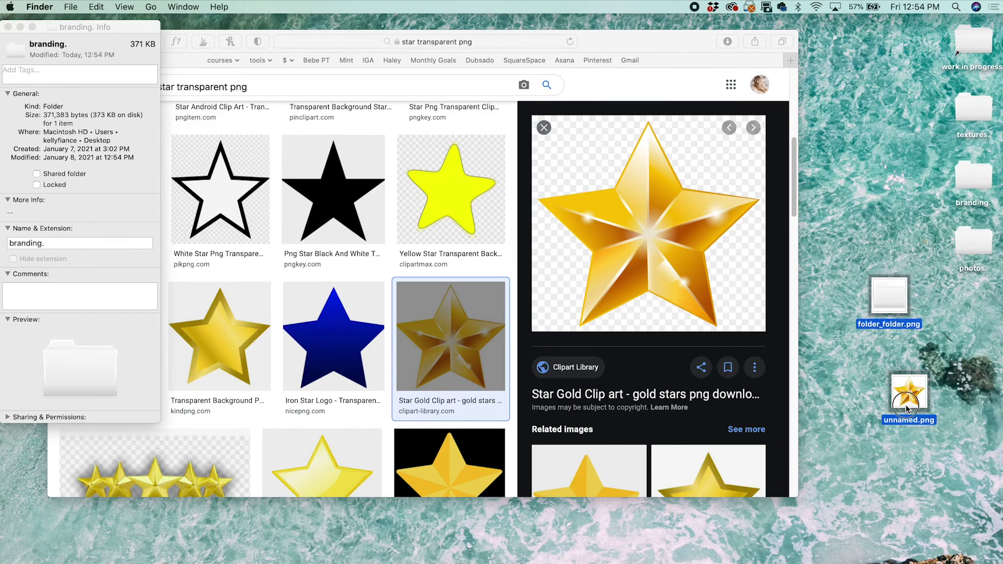
pyautogui.moveTo(911, 400); pyautogui.dragTo(842, 560)
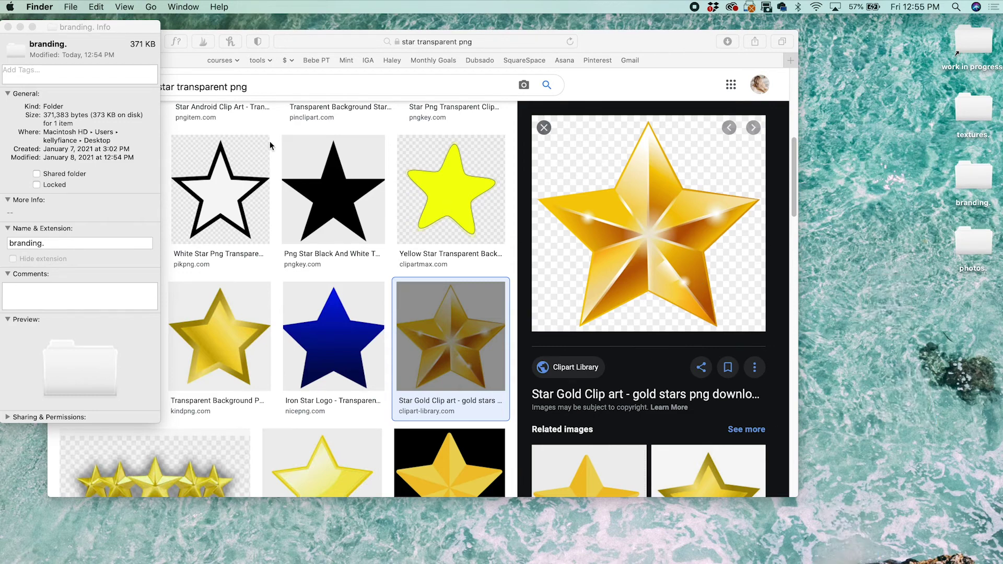
# Close the branding Info window to return to the Google Images star results
pyautogui.click(8, 27)
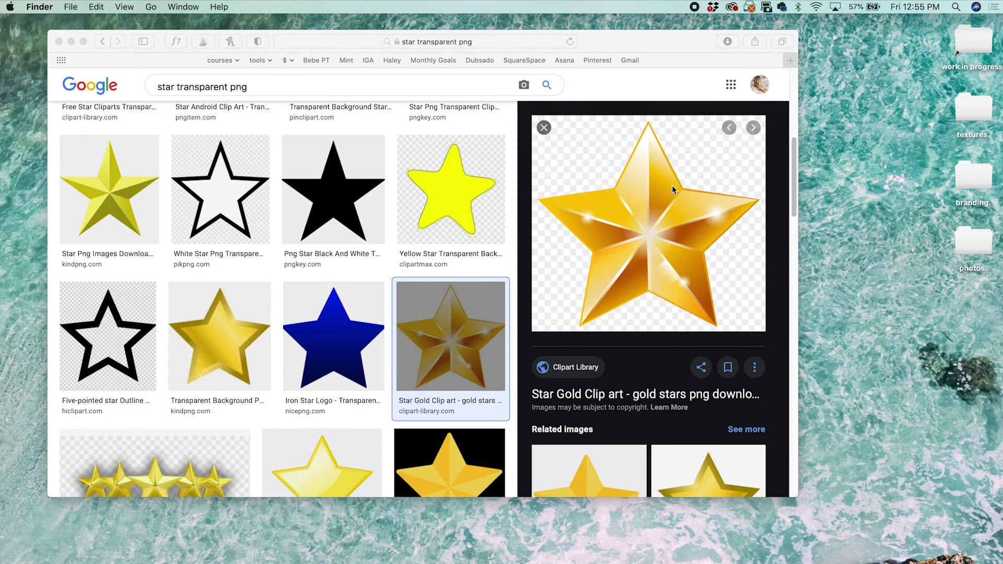